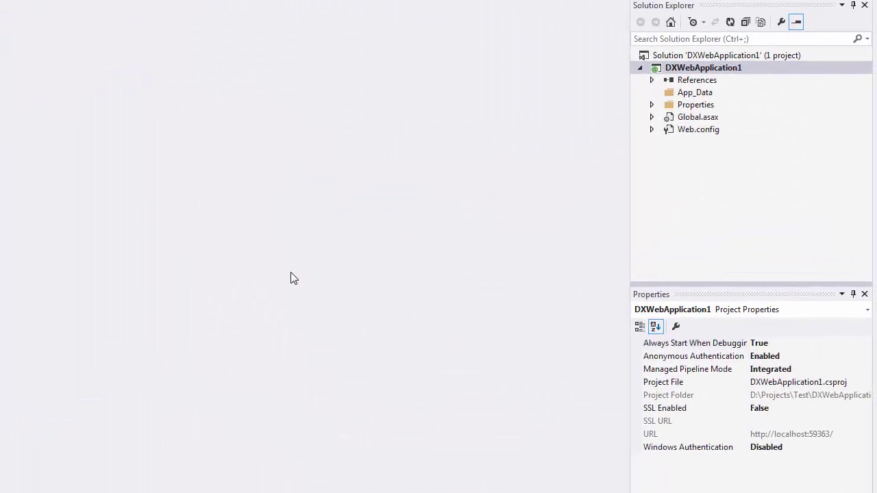
Step: Add a new Web Form, WebForm1.aspx, to the project
right_click(753, 68)
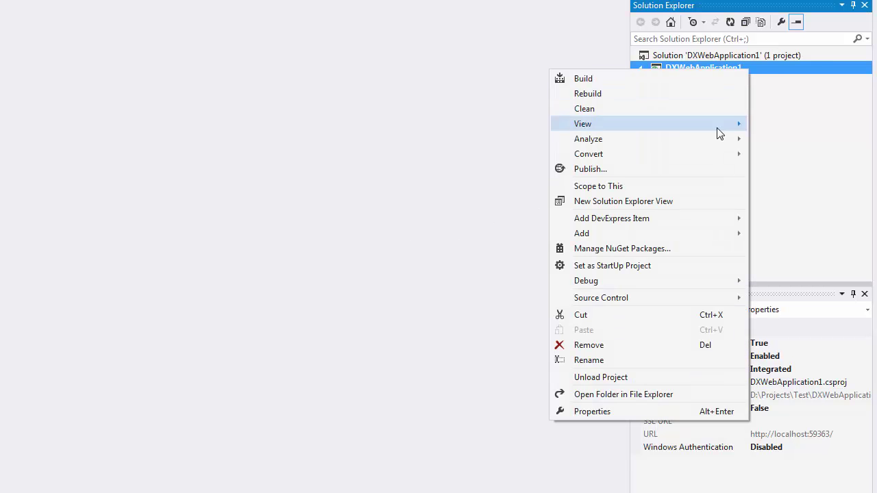
mouse_move(695, 233)
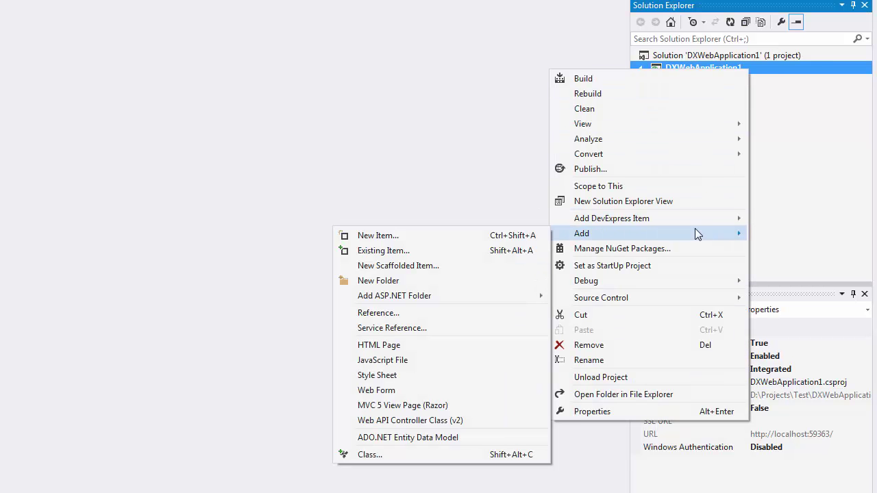
left_click(465, 392)
left_click(283, 331)
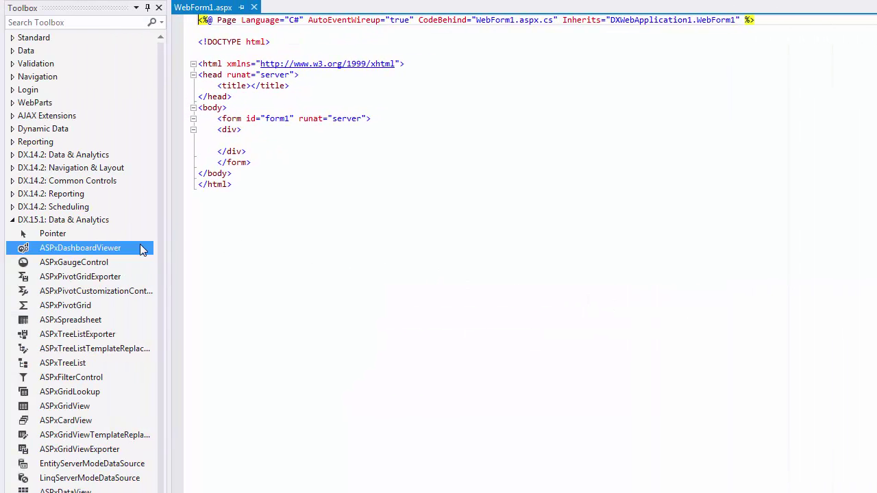
Step: Place an ASPxDashboardViewer inside the page's div and switch to Design view
left_click_drag(145, 246, 243, 150)
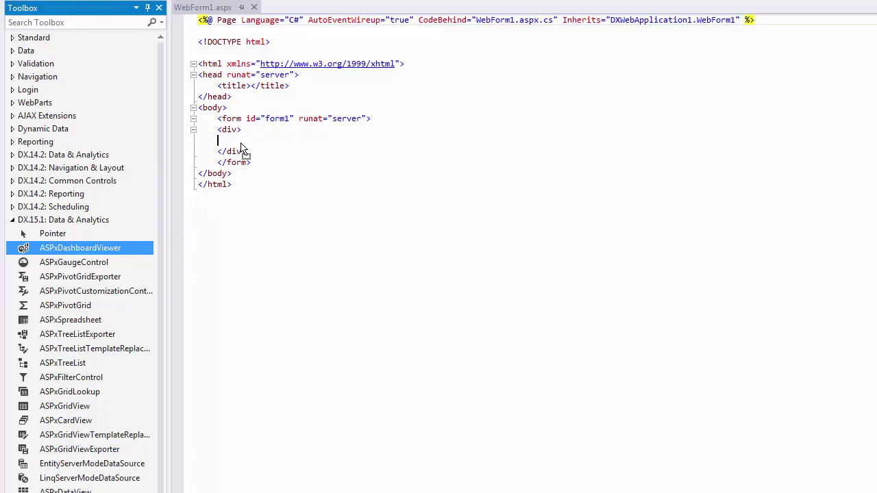
left_click_drag(244, 150, 243, 150)
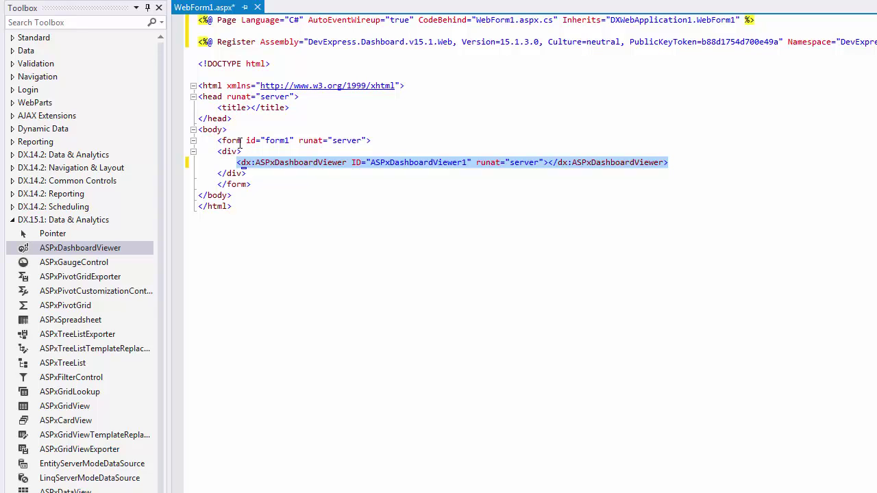
key("shift+F7")
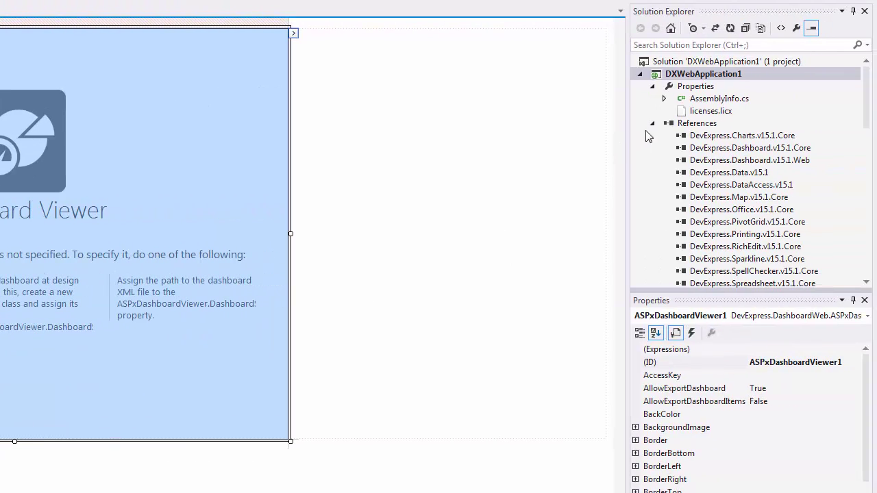
Step: Add a new item to the project, choosing the ADO.NET Entity Data Model template found by searching 'ADO'
left_click(652, 123)
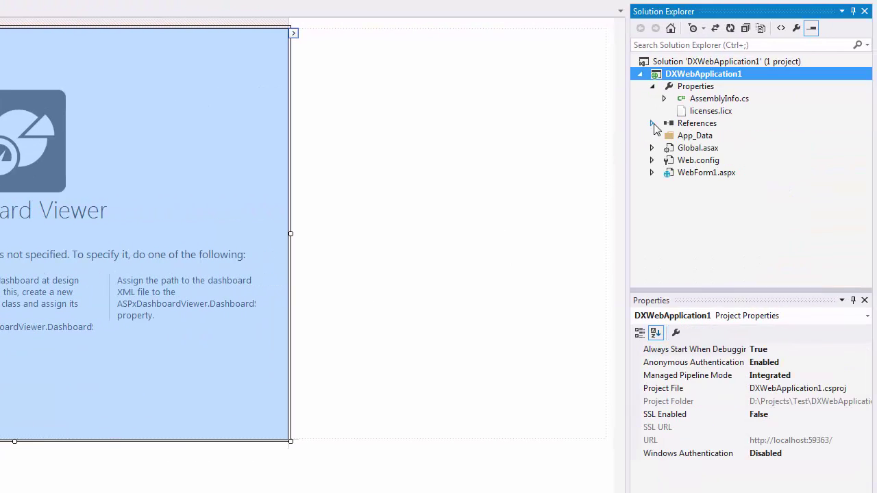
right_click(753, 79)
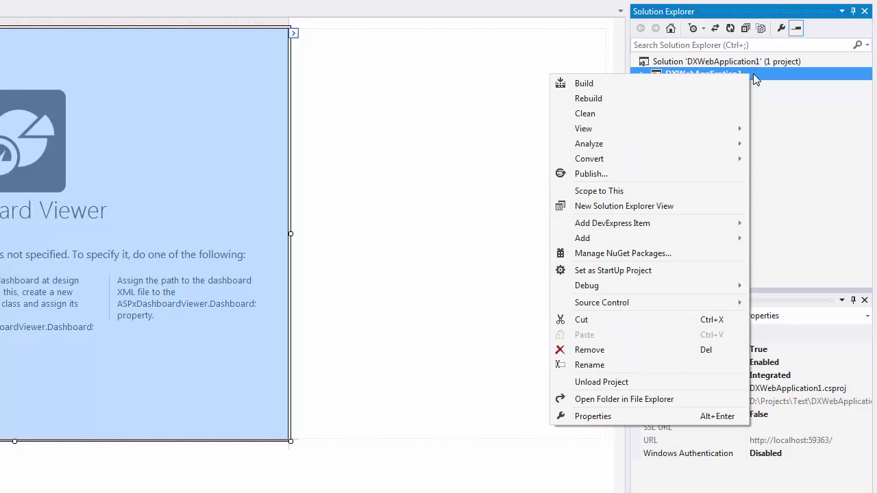
mouse_move(690, 239)
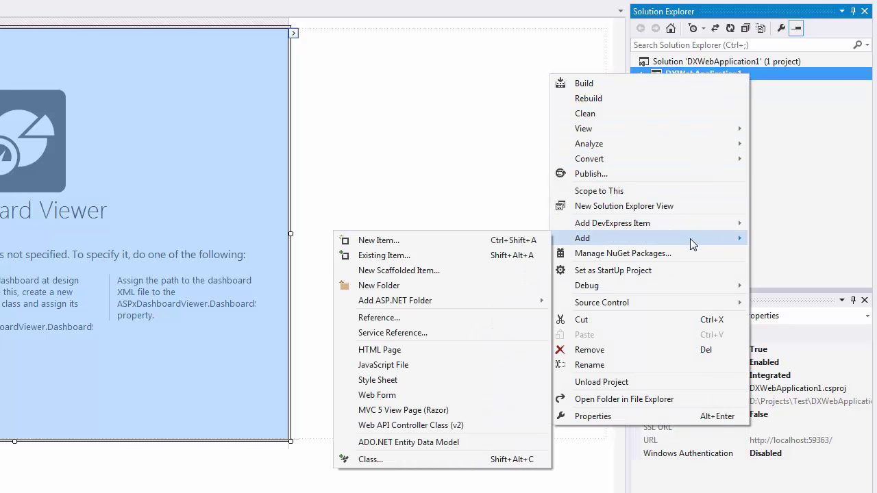
left_click(457, 240)
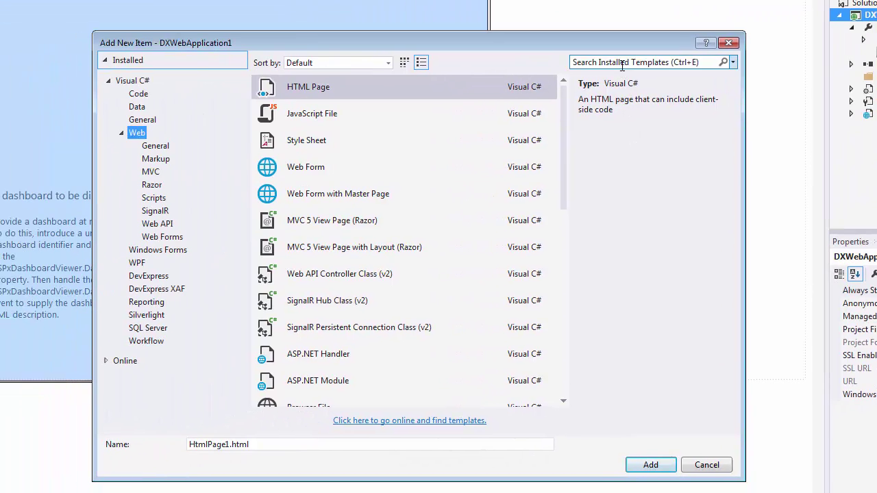
left_click(436, 118)
type("ADO")
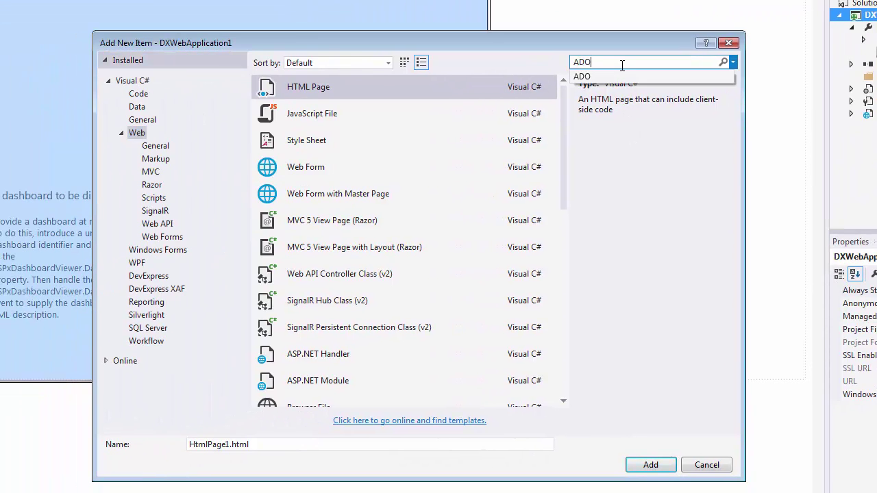
left_click(428, 89)
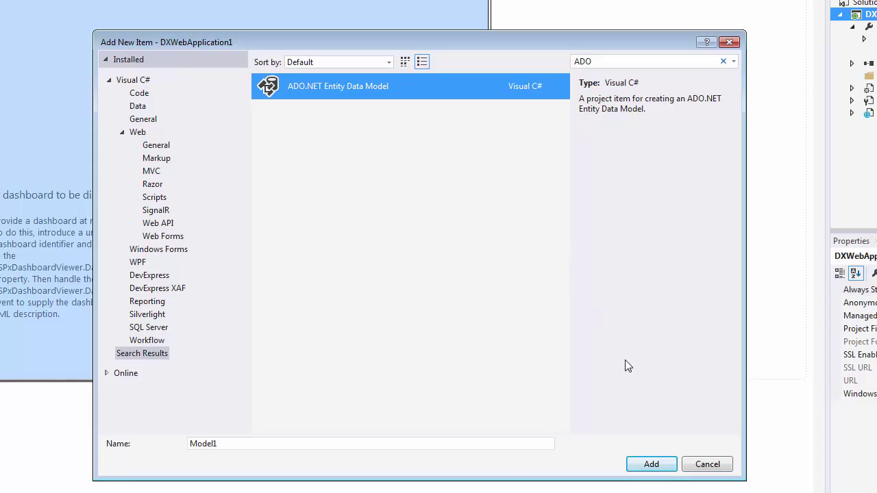
Step: Start the Model1 wizard using Code First from database
left_click(667, 464)
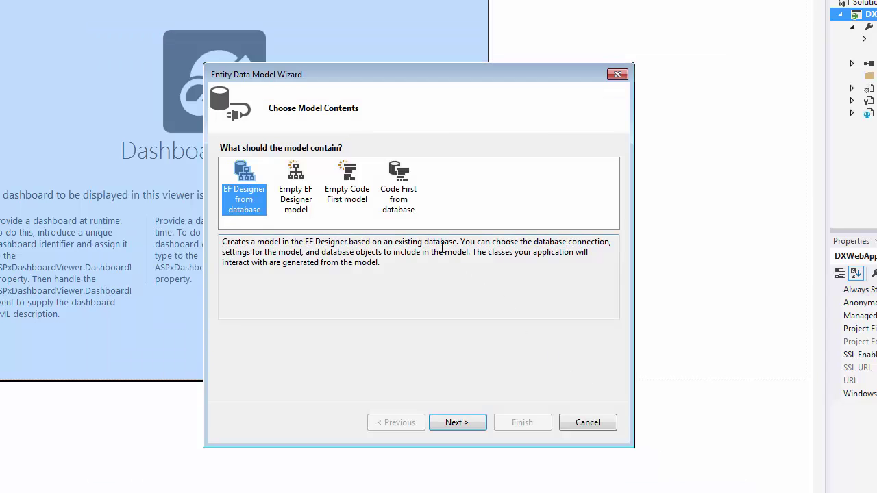
left_click(402, 206)
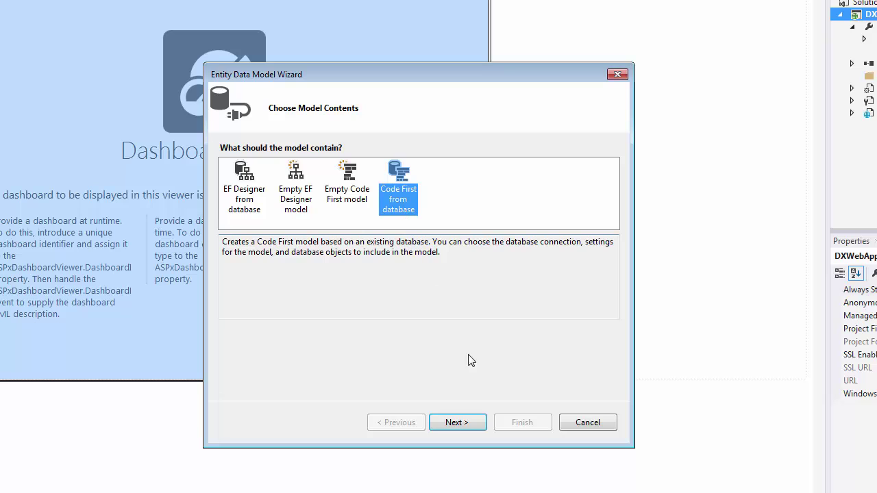
left_click(478, 425)
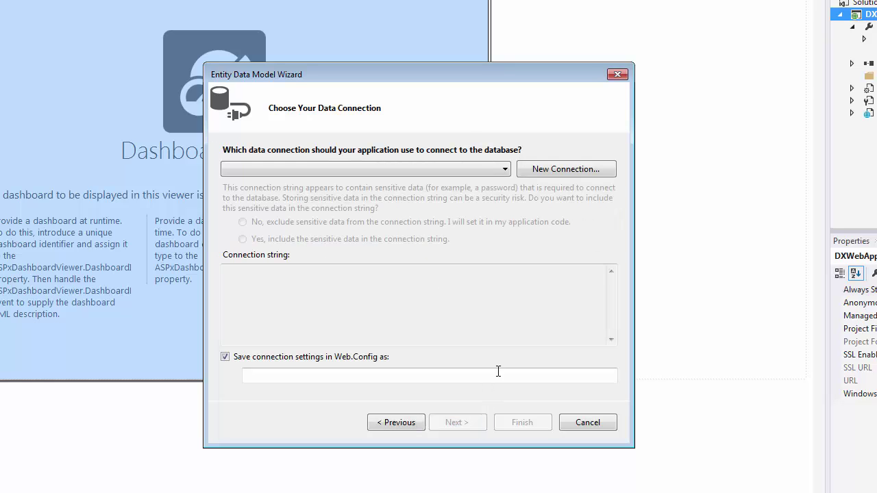
Step: Connect to the Northwind database on localhost and expand the dbo views to find SalesPerson
left_click(602, 174)
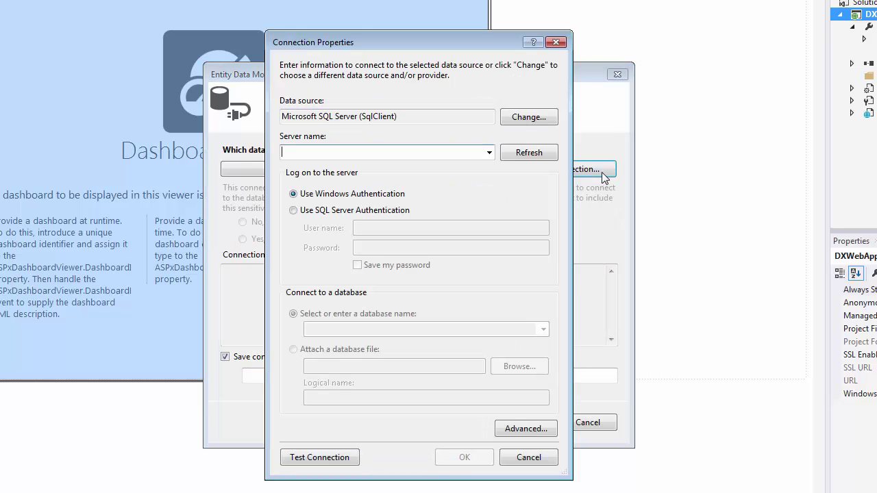
type("localhost")
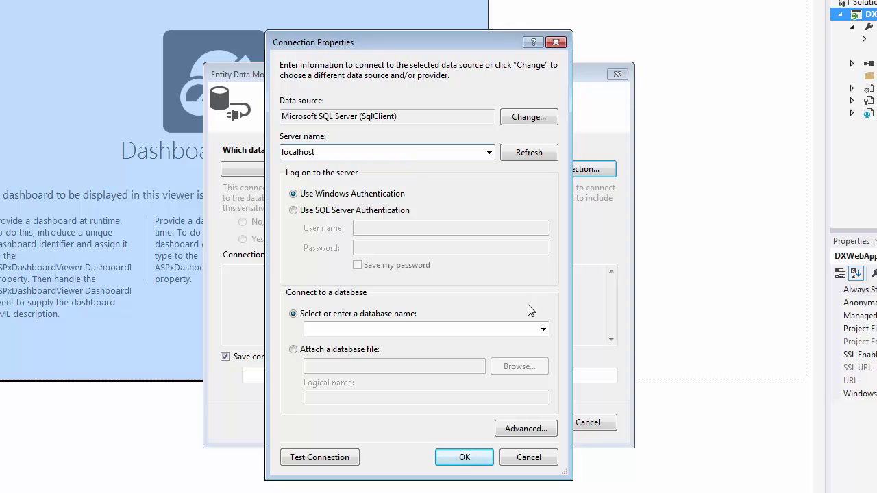
left_click(543, 330)
left_click(521, 395)
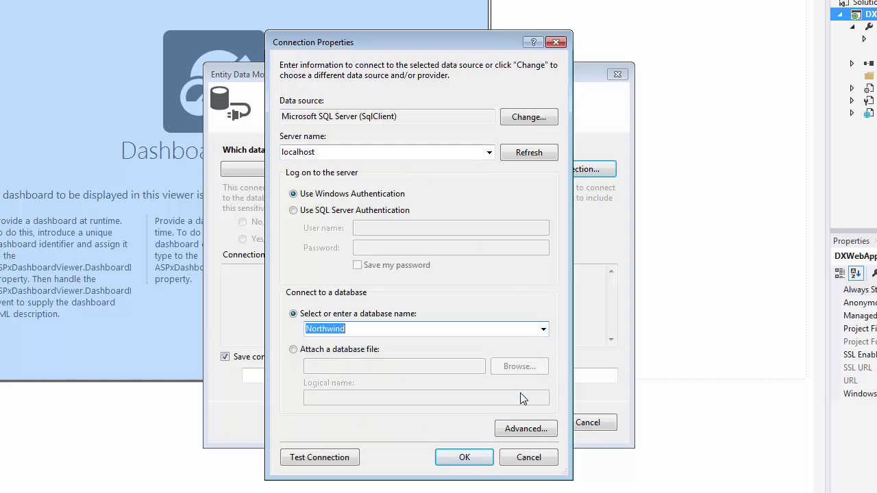
left_click(465, 457)
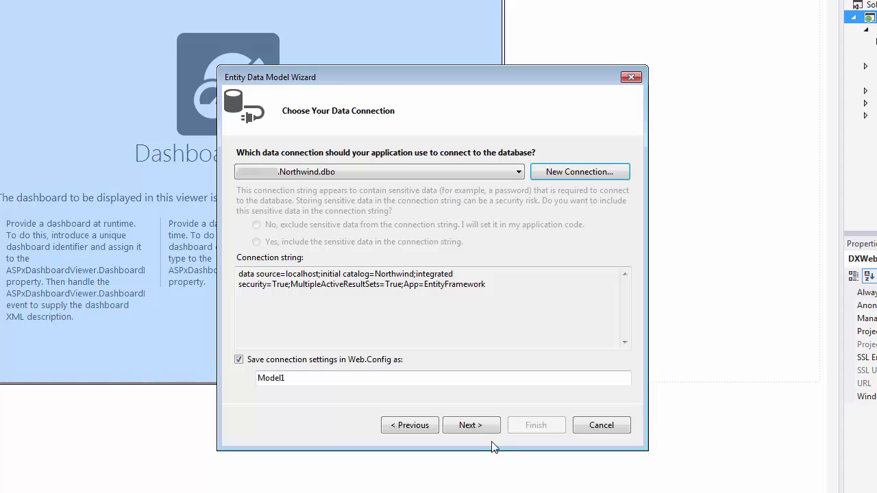
left_click(487, 428)
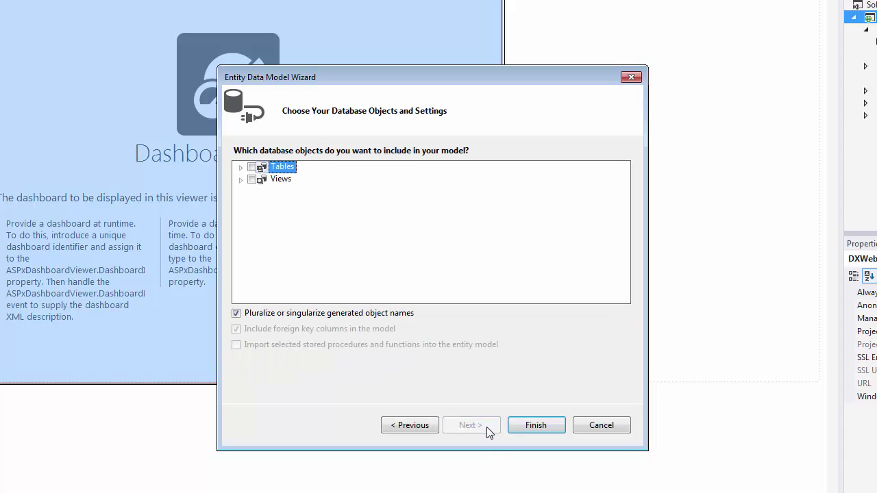
left_click(240, 180)
left_click(253, 192)
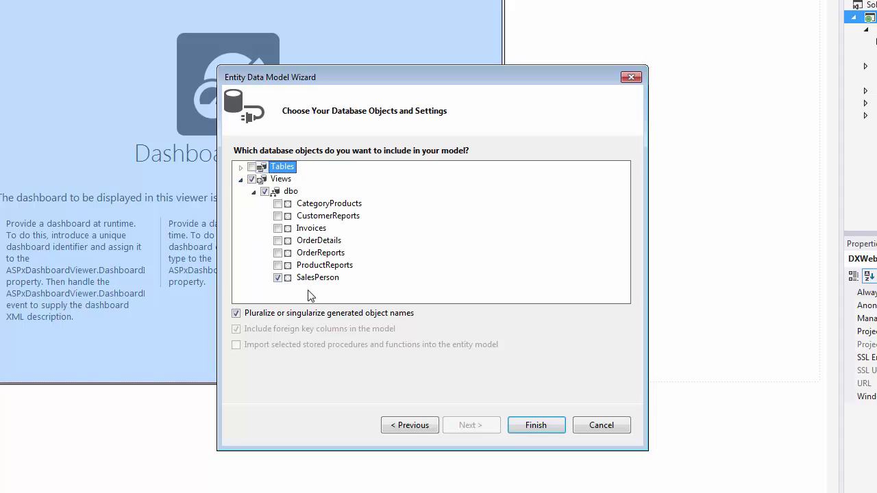
Step: Generate the Model1 code with the SalesPerson view, then bring up the project's context menu
left_click(553, 424)
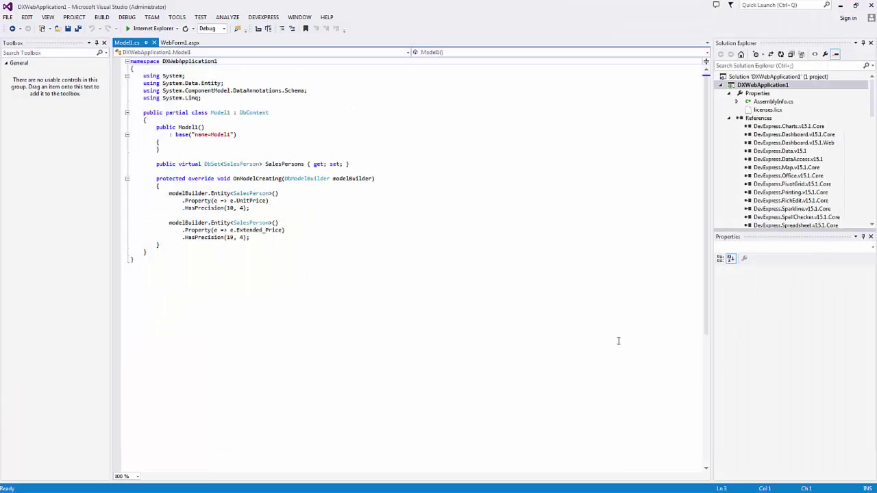
left_click(728, 119)
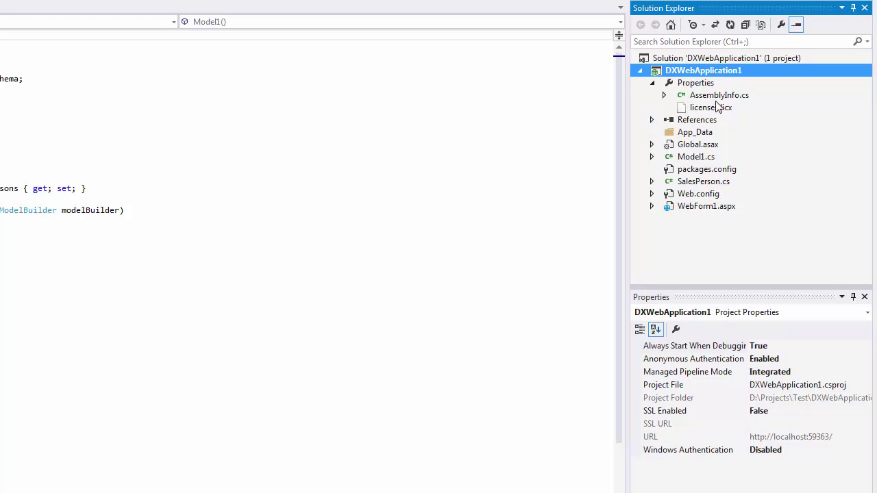
right_click(749, 69)
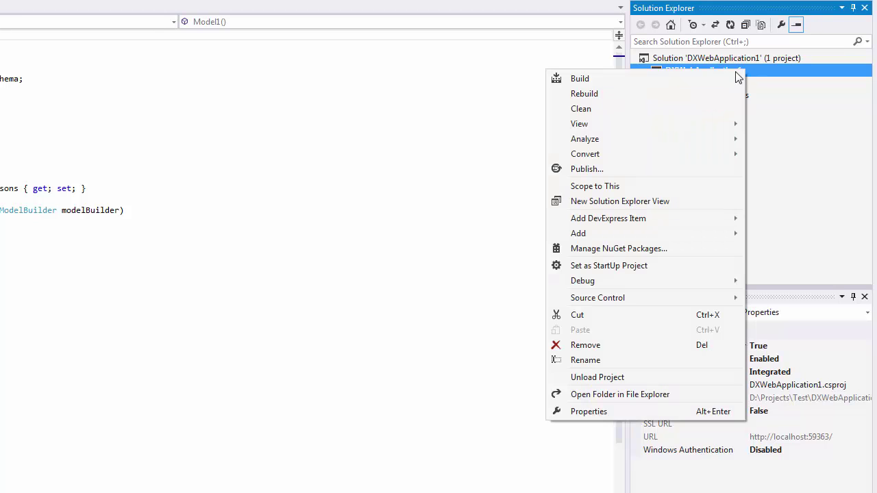
Step: Add an empty Dashboard, Dashboard1.cs, from the DevExpress Template Gallery
mouse_move(703, 220)
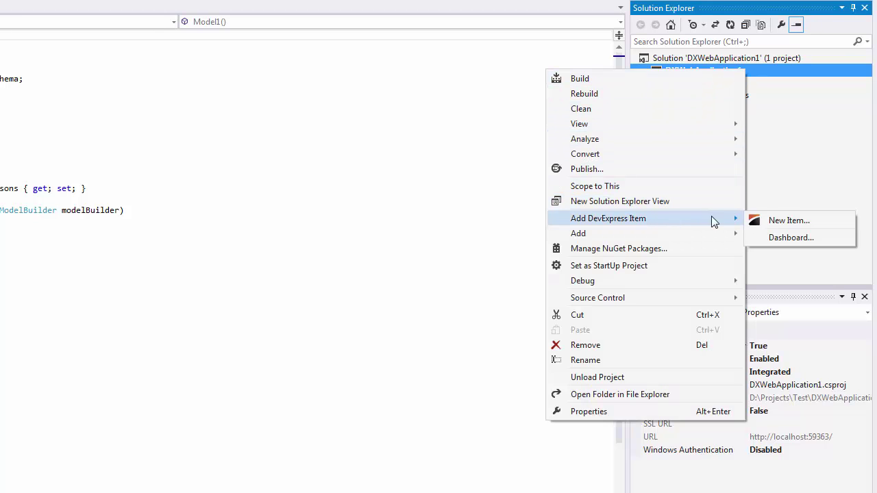
left_click(827, 226)
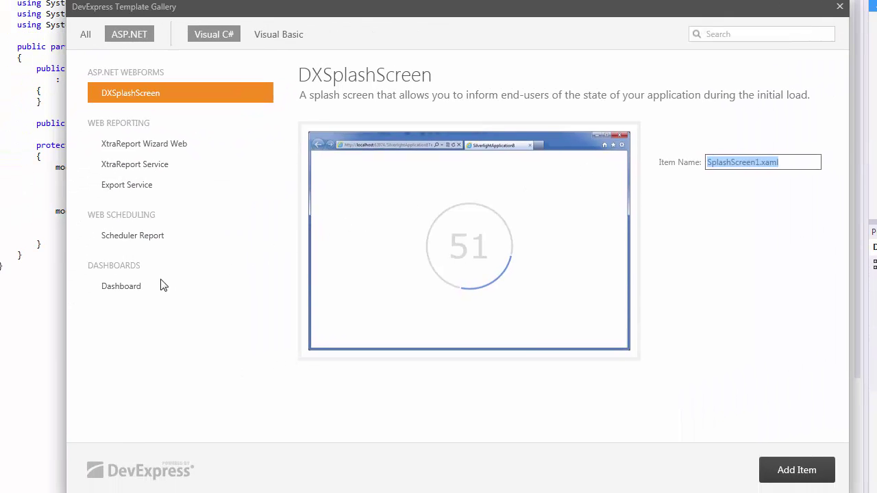
left_click(149, 288)
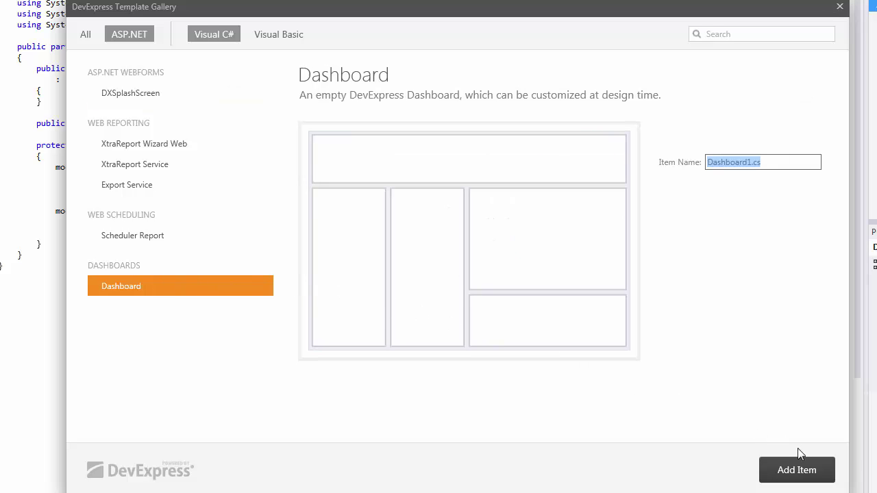
left_click(829, 471)
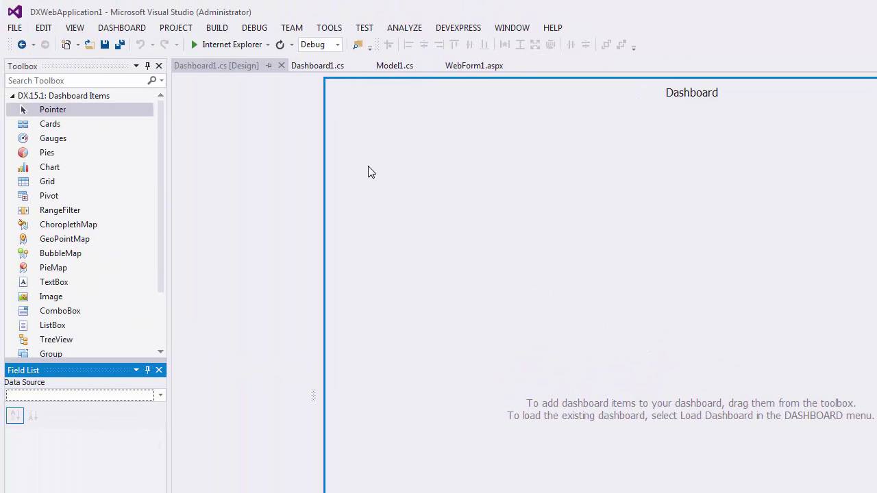
Step: Add an Entity Framework data source using the Model1 context and the Model1 connection
left_click(135, 31)
left_click(199, 60)
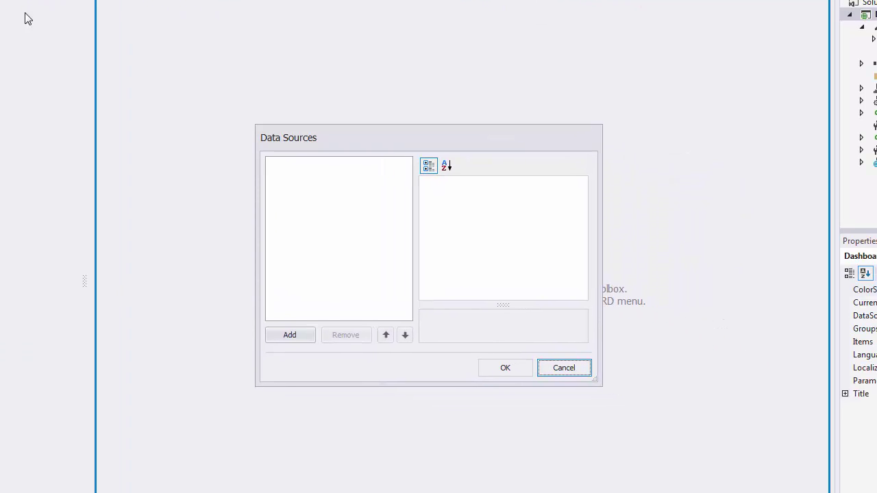
left_click(304, 334)
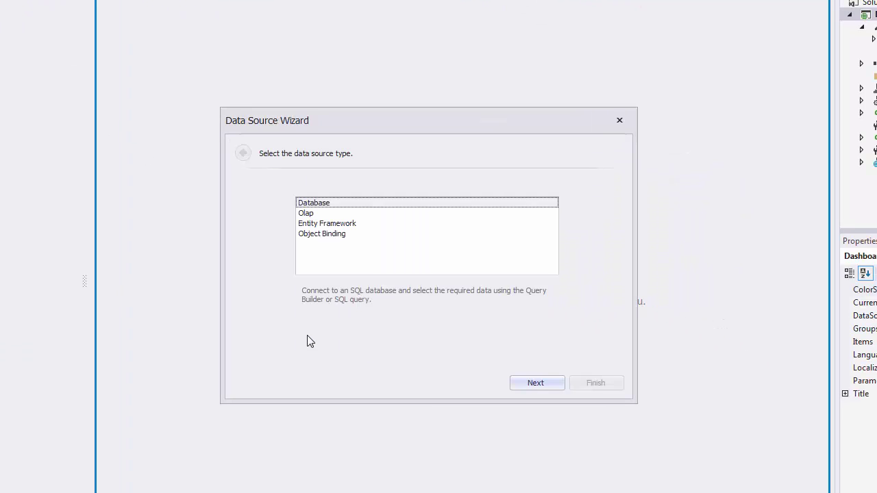
left_click(365, 226)
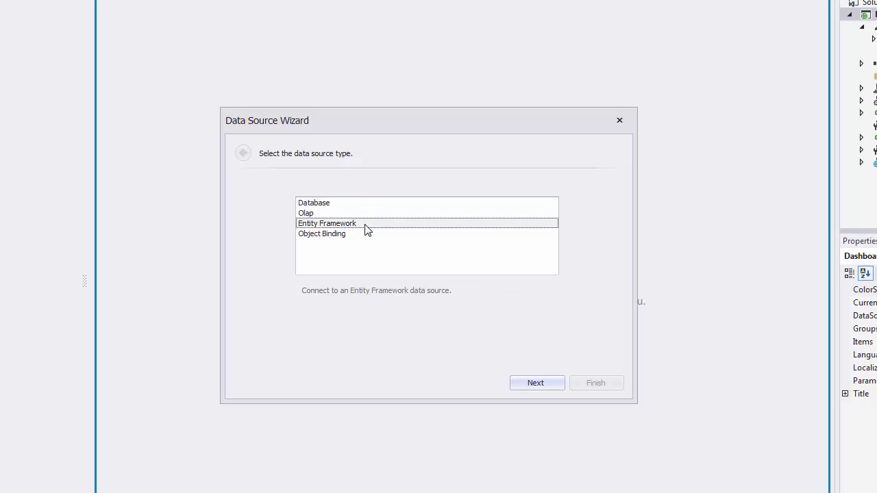
left_click(551, 386)
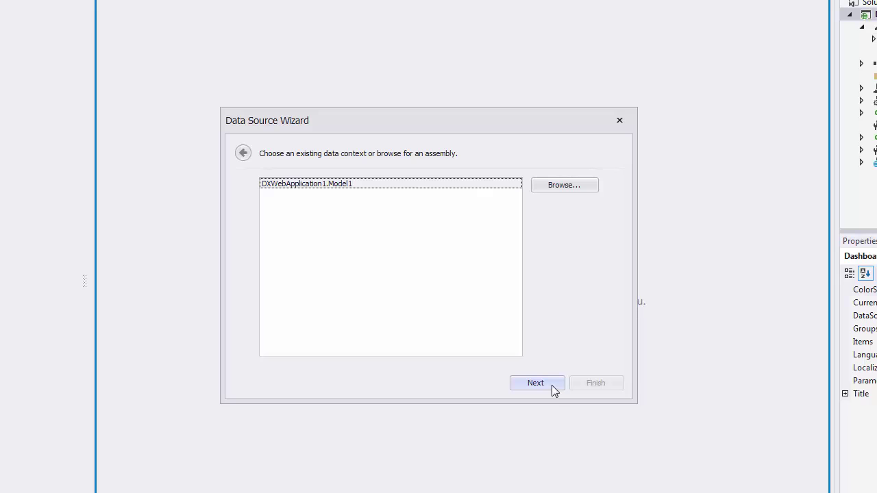
left_click(551, 385)
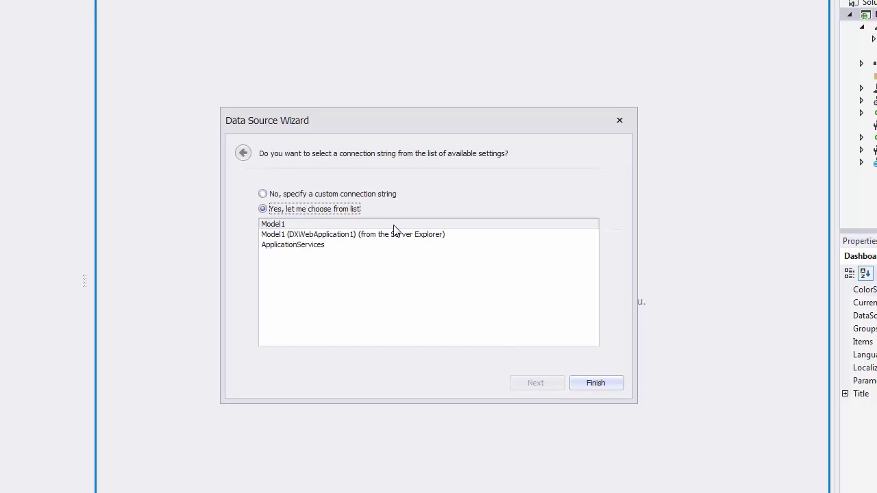
left_click(620, 390)
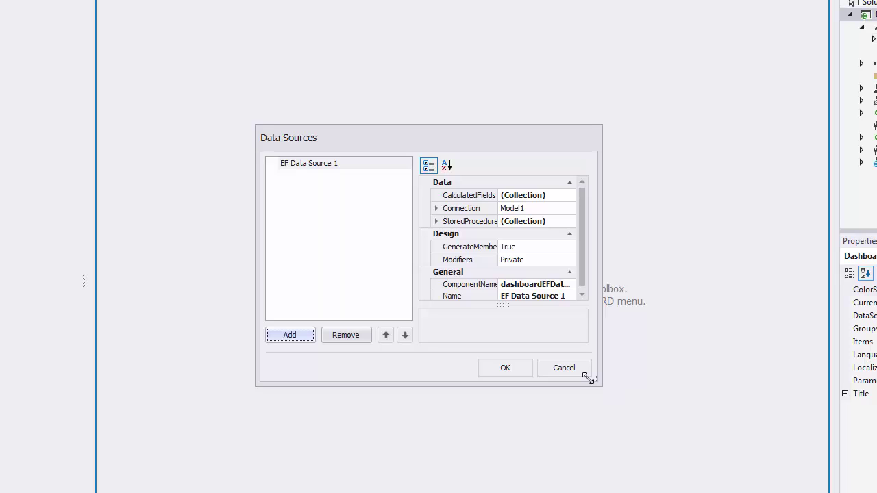
left_click(524, 368)
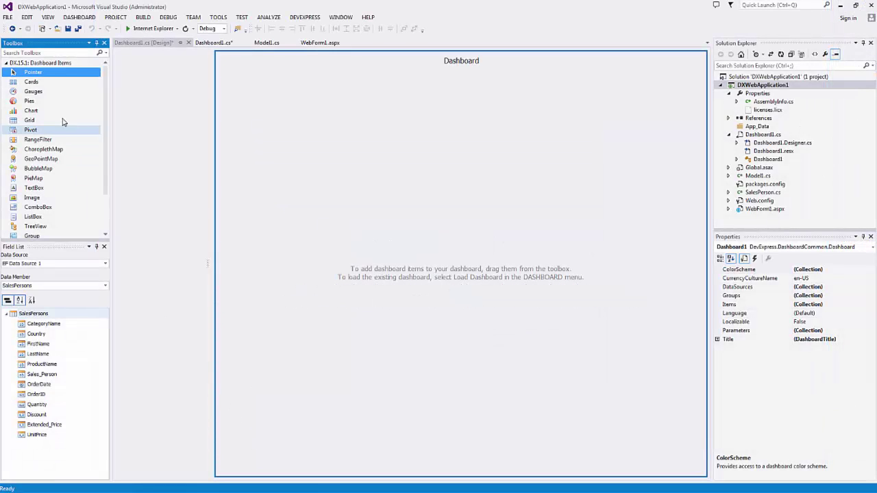
Step: Add a Cards item with Sales_Person series, summed Extended_Price, and OrderDate sparklines grouped by Month-Year
left_click_drag(31, 82, 235, 177)
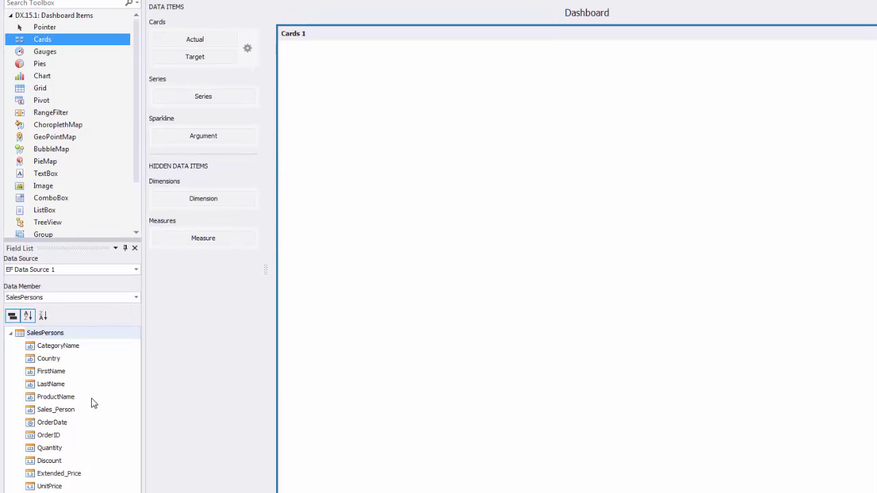
left_click_drag(80, 409, 201, 100)
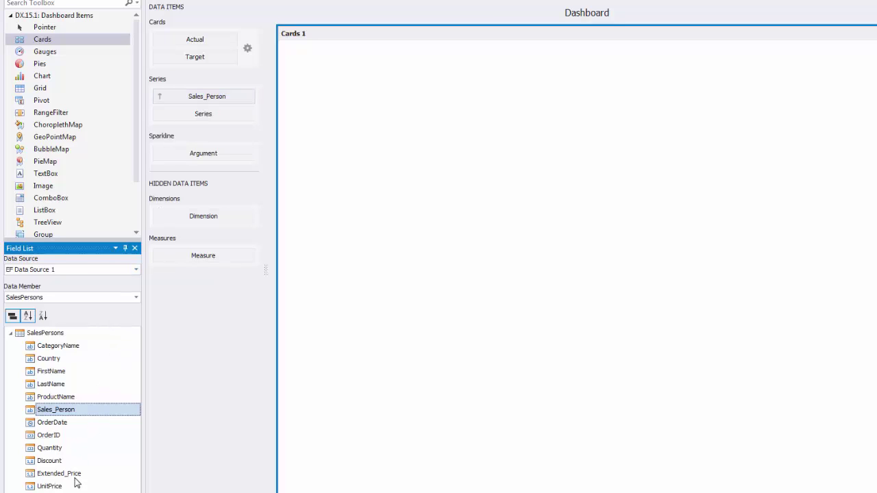
left_click_drag(62, 473, 193, 42)
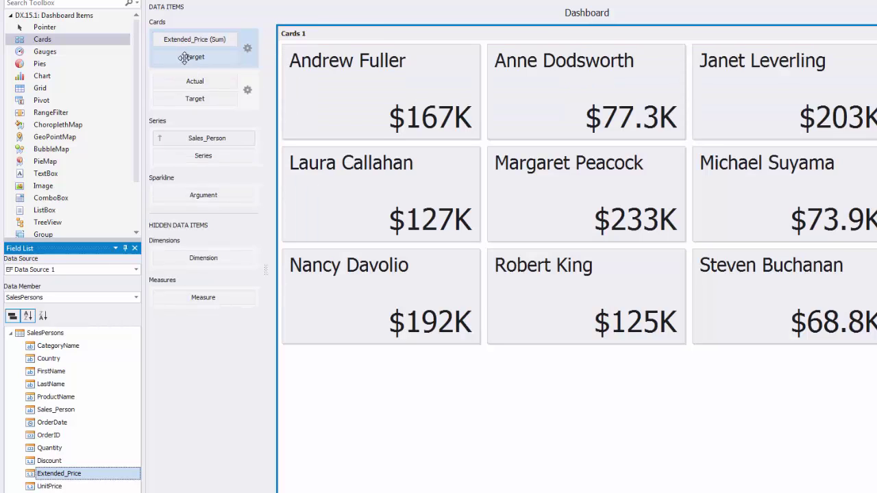
left_click(61, 423)
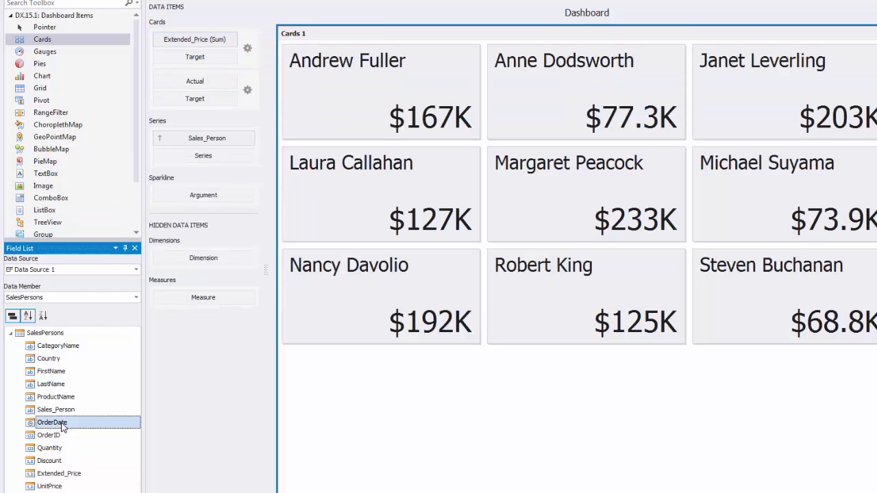
left_click_drag(62, 425, 211, 194)
left_click(250, 194)
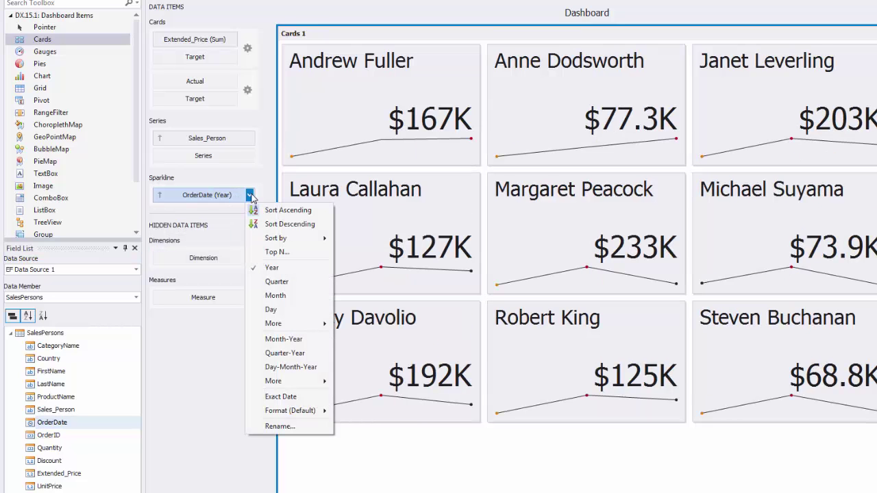
left_click(309, 339)
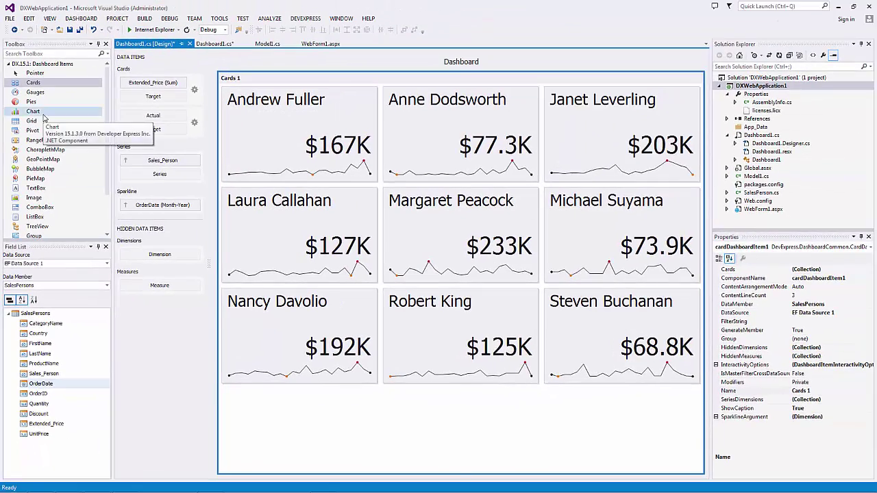
Step: Add a wider chart of summed Extended_Price by CategoryName with Country series, and save the dashboard
left_click(59, 76)
left_click_drag(460, 270, 396, 273)
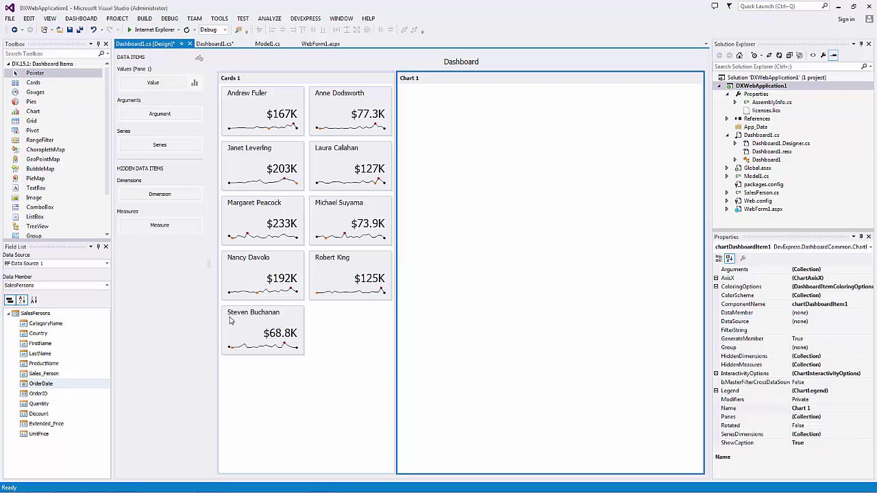
left_click_drag(66, 426, 154, 87)
left_click_drag(57, 325, 159, 134)
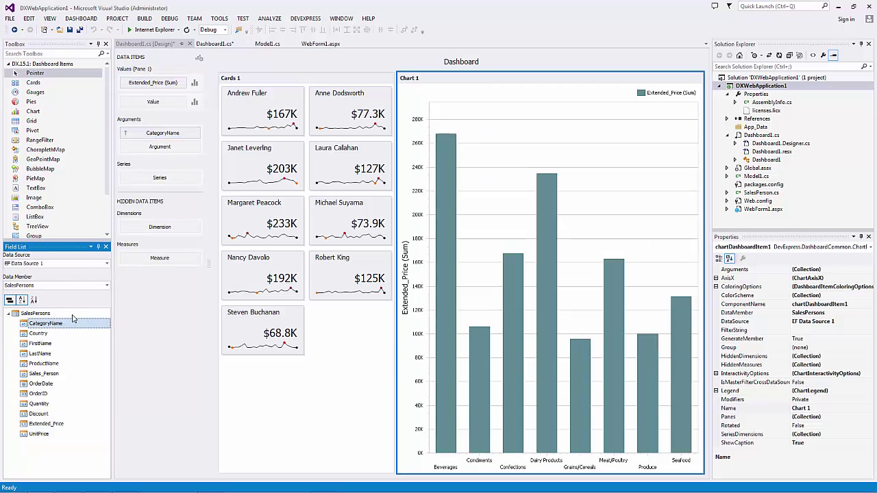
left_click_drag(41, 333, 158, 180)
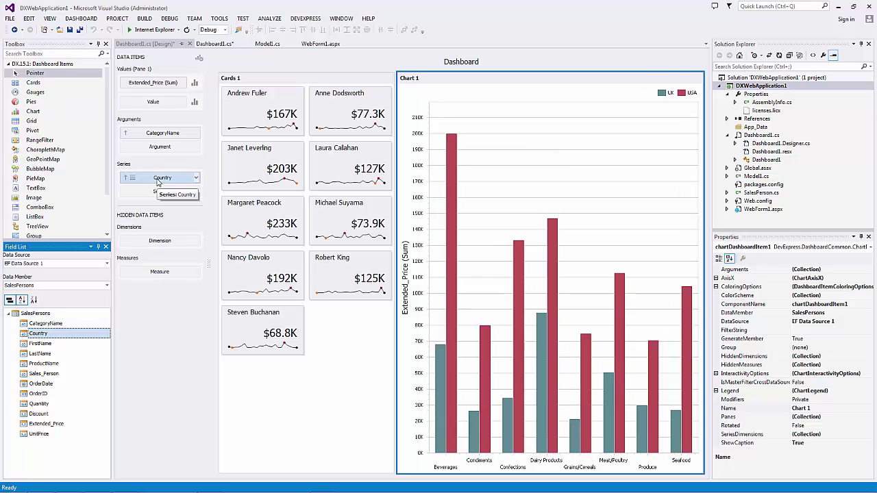
left_click(70, 31)
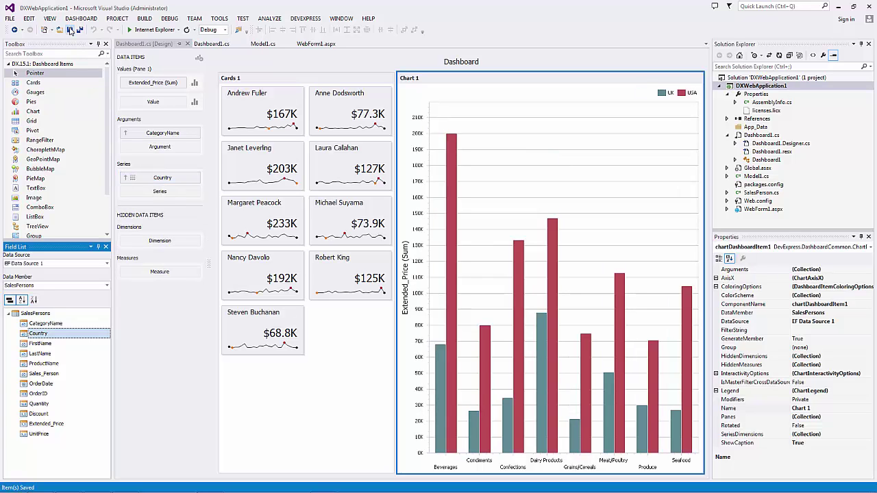
Step: On WebForm1.aspx, set the dashboard viewer's source to Dashboard1
left_click(316, 44)
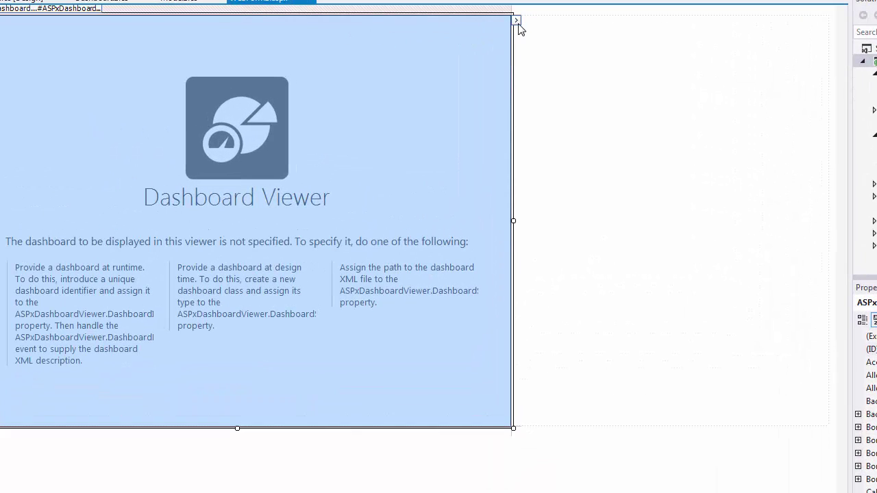
left_click(487, 60)
left_click(693, 56)
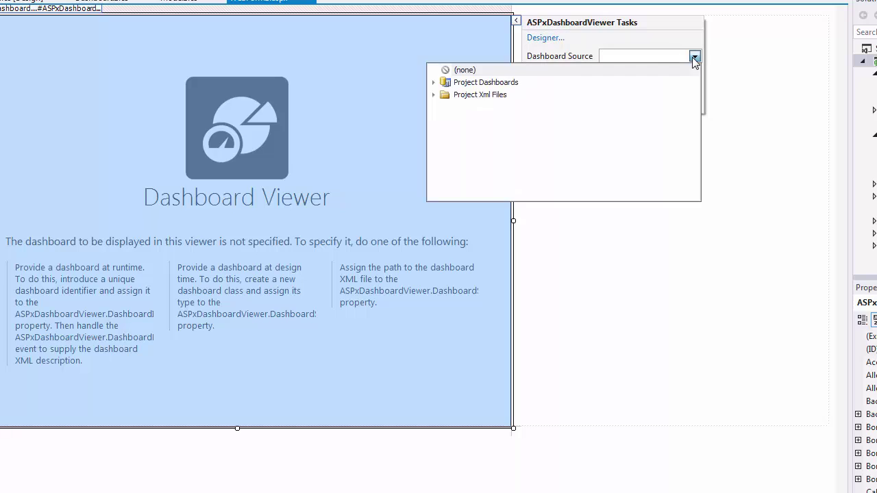
left_click(433, 82)
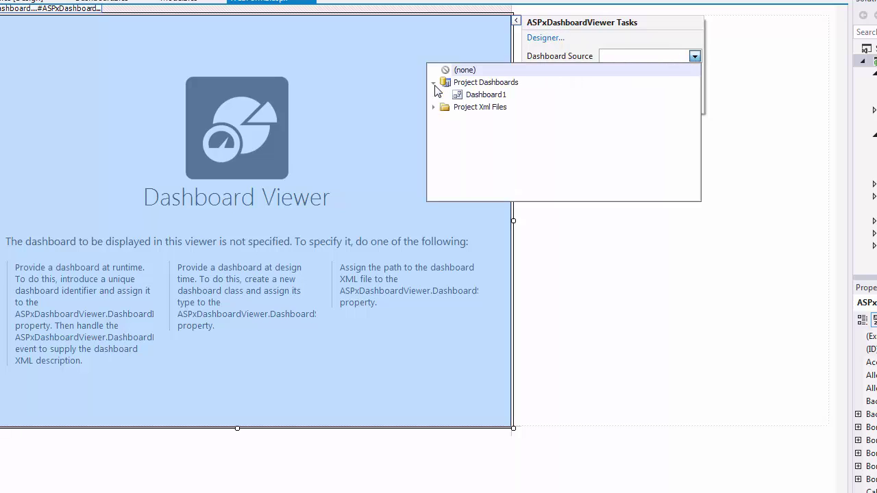
left_click(483, 95)
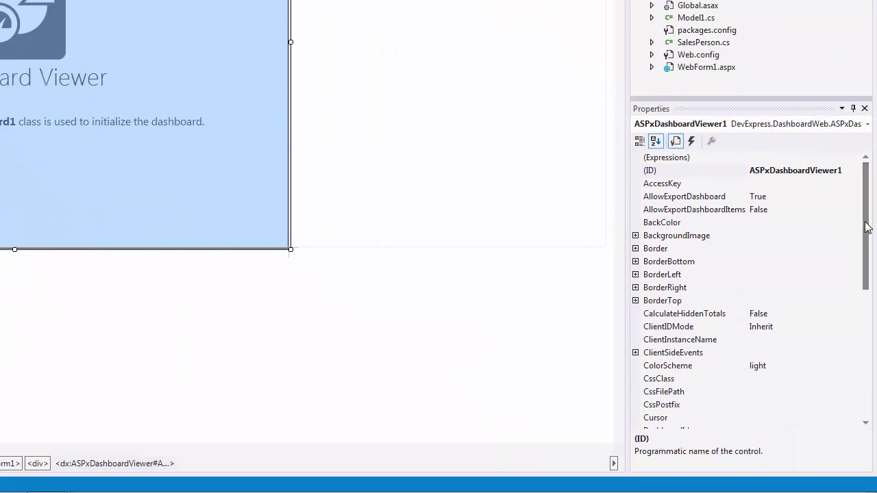
Step: Set the viewer's FullscreenMode to True and run the site with F5
left_click_drag(867, 227, 856, 397)
left_click(853, 289)
left_click(854, 289)
left_click(842, 302)
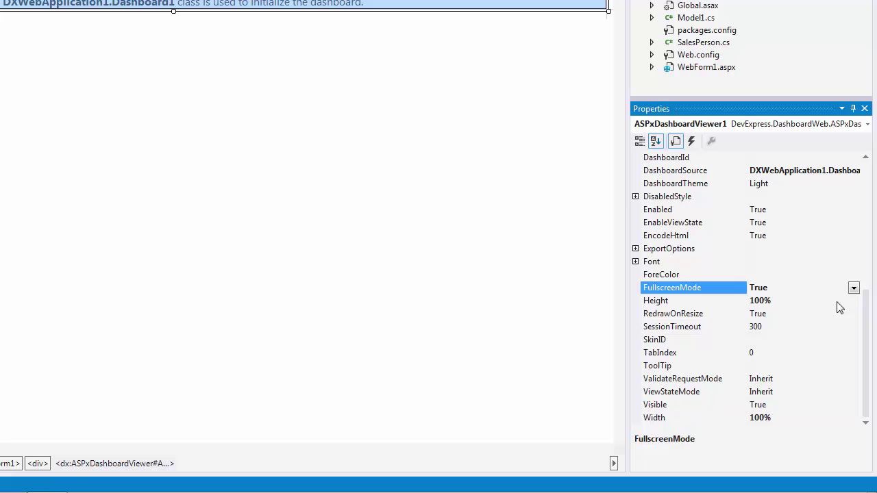
key("F5")
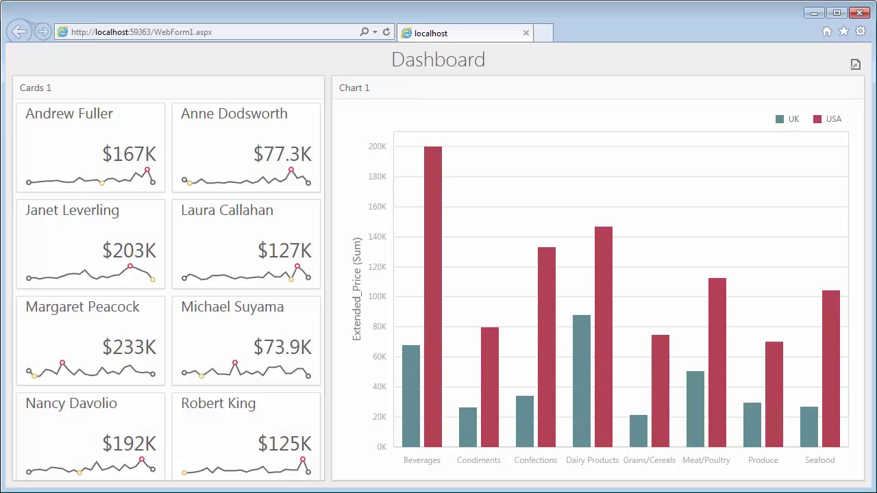